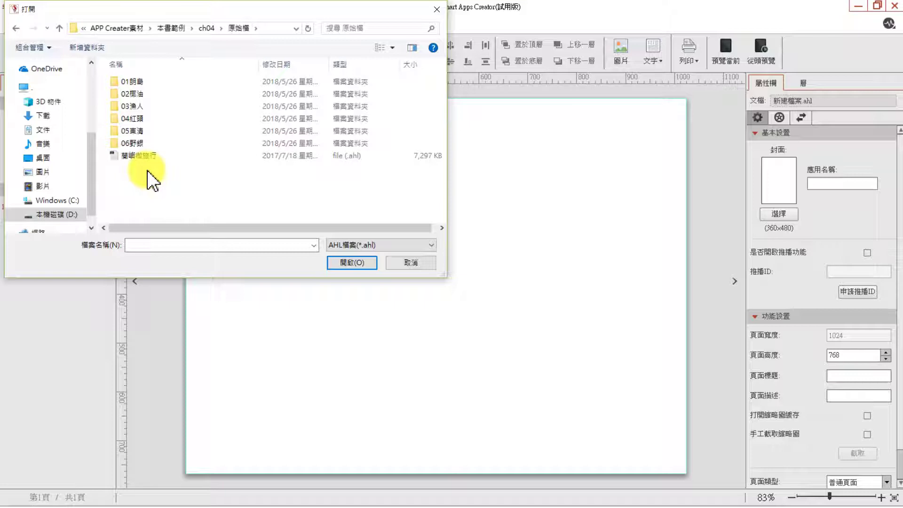
Open the 蘭嶼微旅行.ahl project and go to its launch page (啟動頁)
click(132, 157)
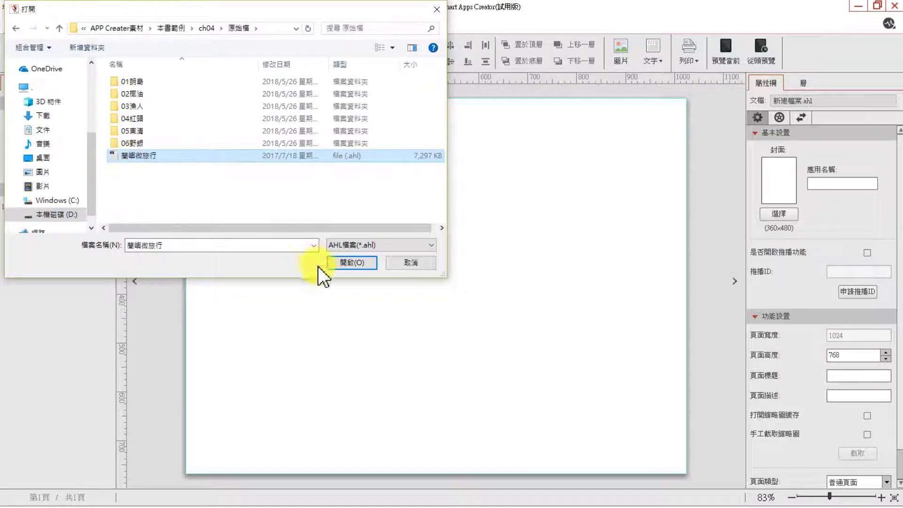
click(348, 263)
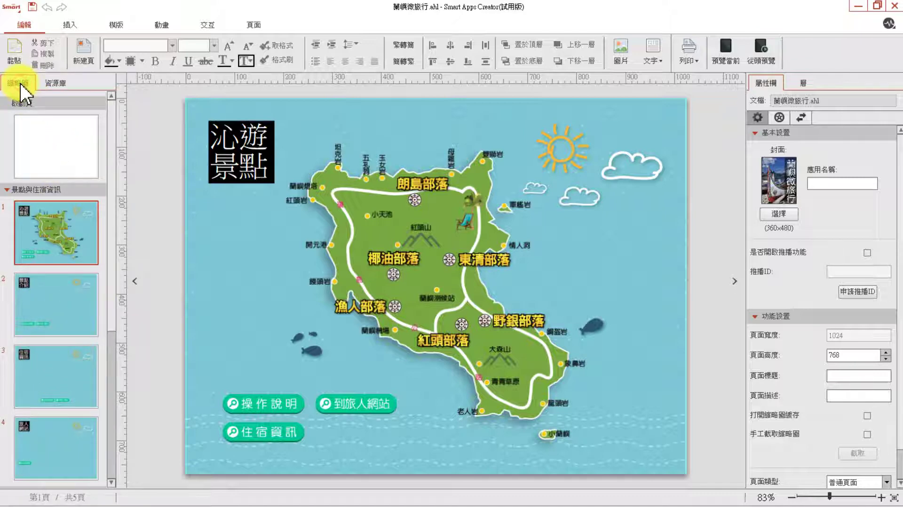
click(49, 143)
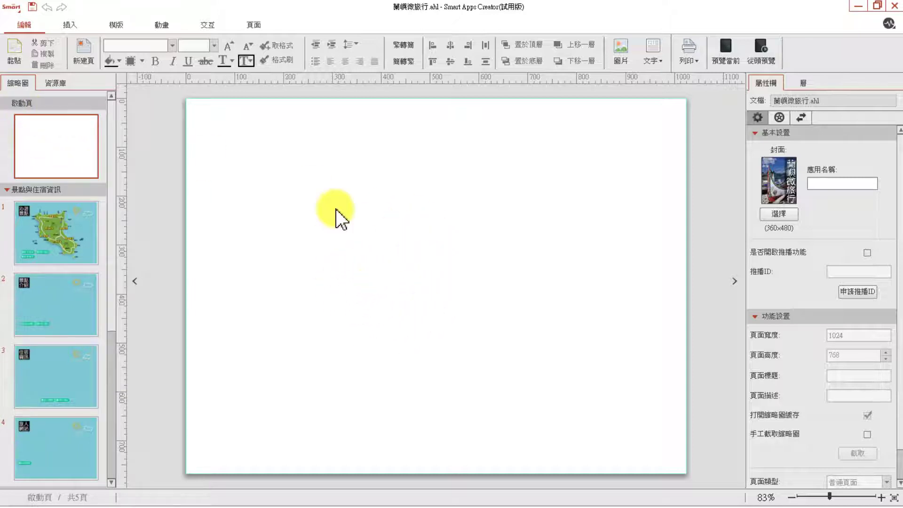
Insert the 背景相片 image on the launch page, aligned with the page's upper-left corner at x 0, y 0
click(74, 27)
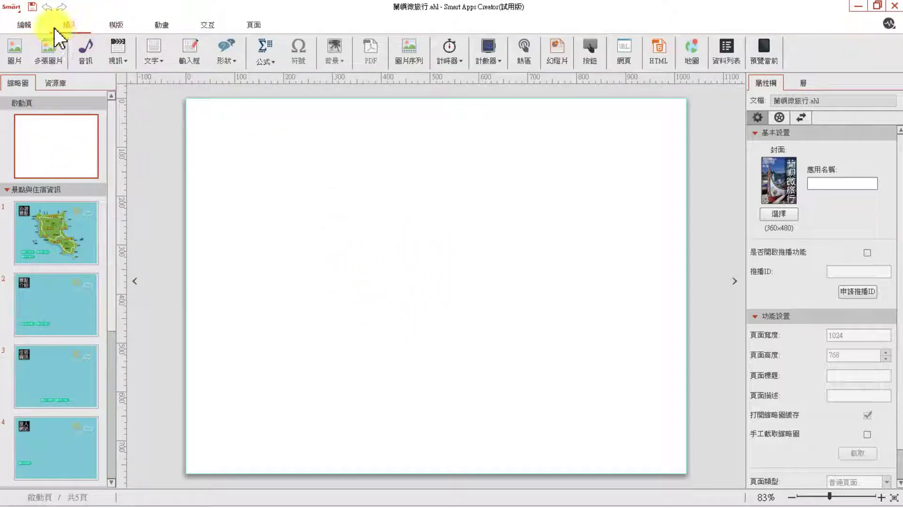
click(18, 50)
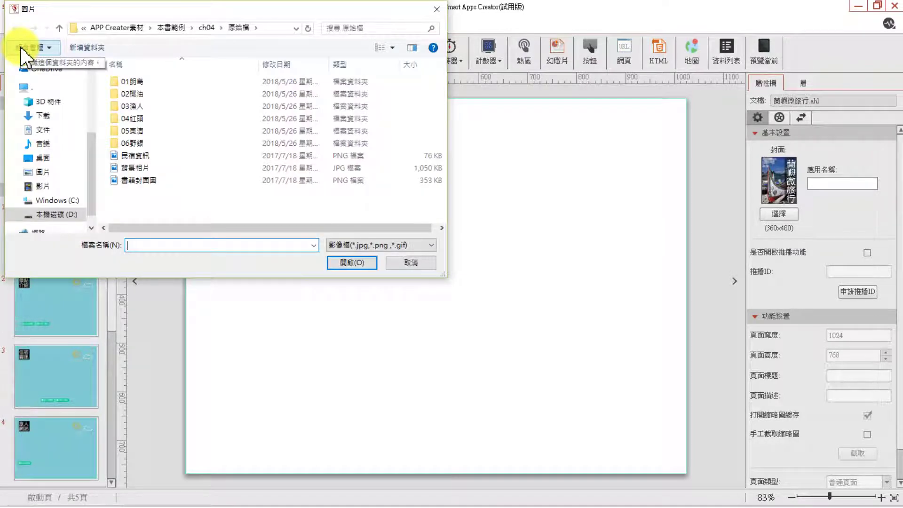
click(151, 168)
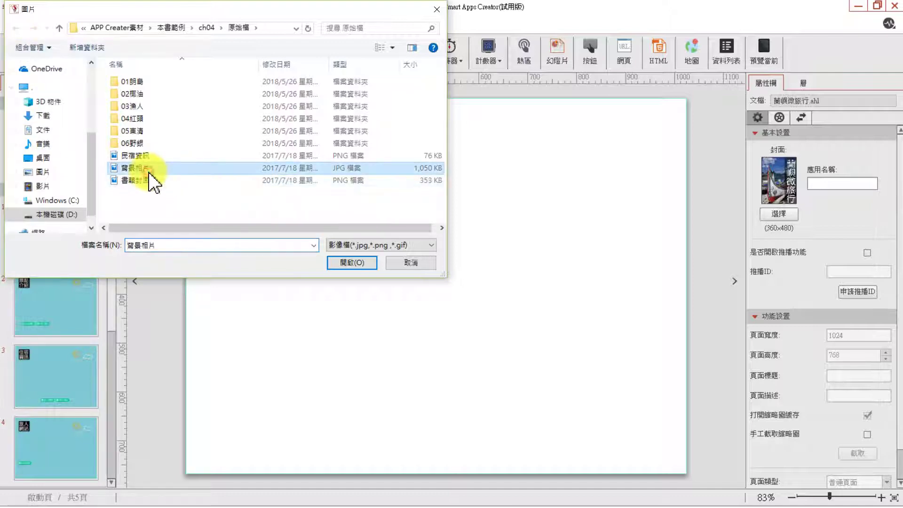
click(359, 264)
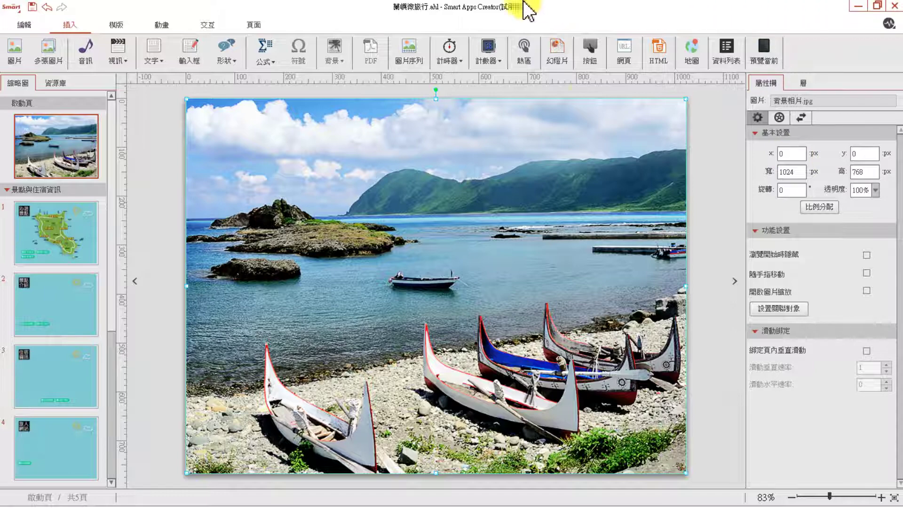
mouse_move(192, 94)
mouse_down()
mouse_move(285, 173)
mouse_move(185, 99)
mouse_up()
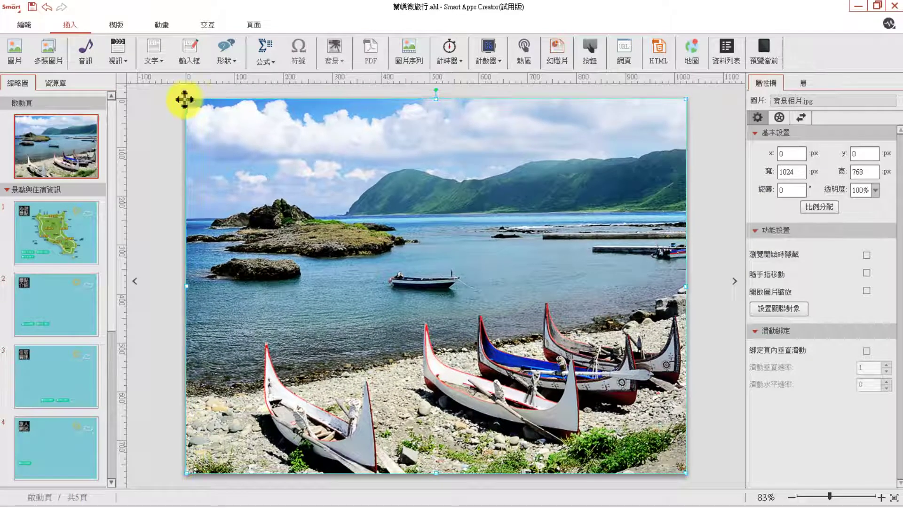
click(797, 153)
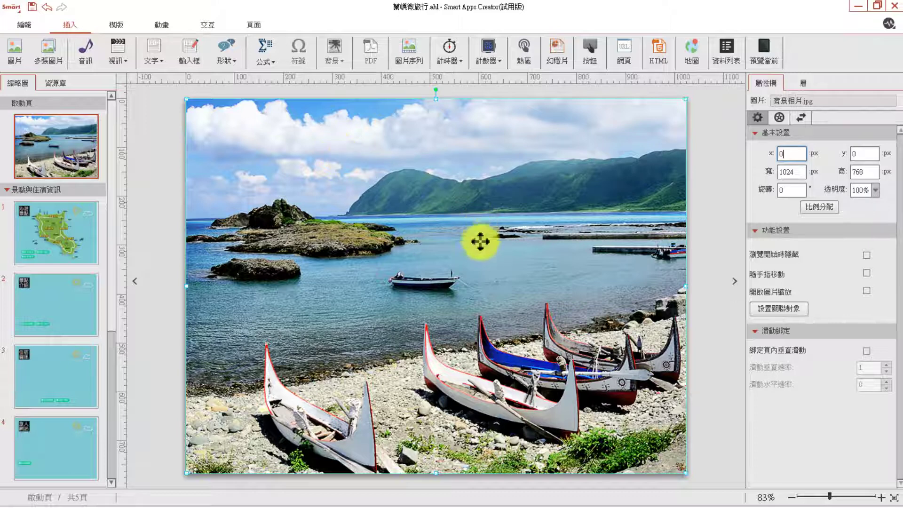
click(730, 224)
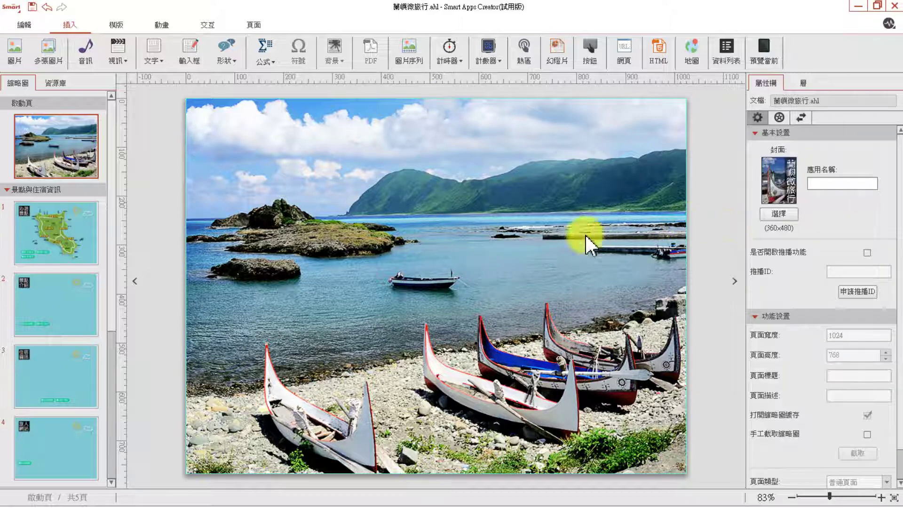
click(420, 266)
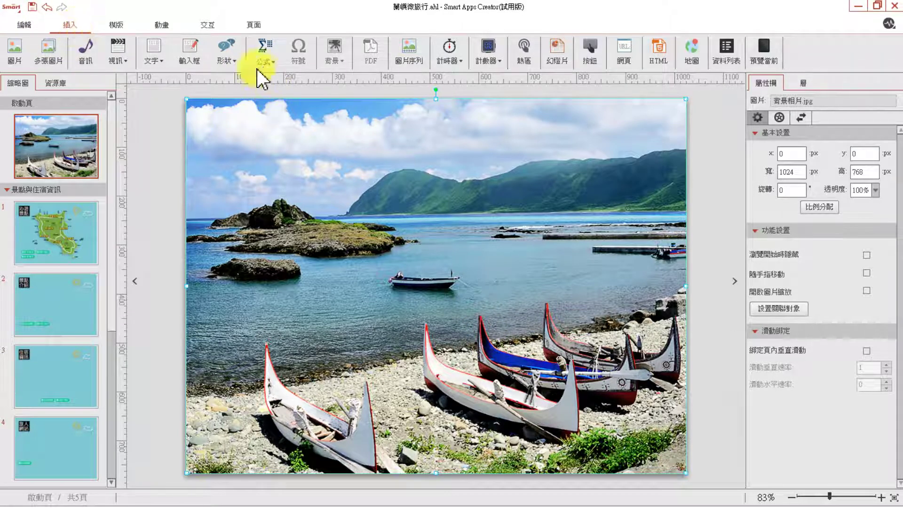
Insert a horizontal text box over the background photo and place the text cursor inside it
click(165, 62)
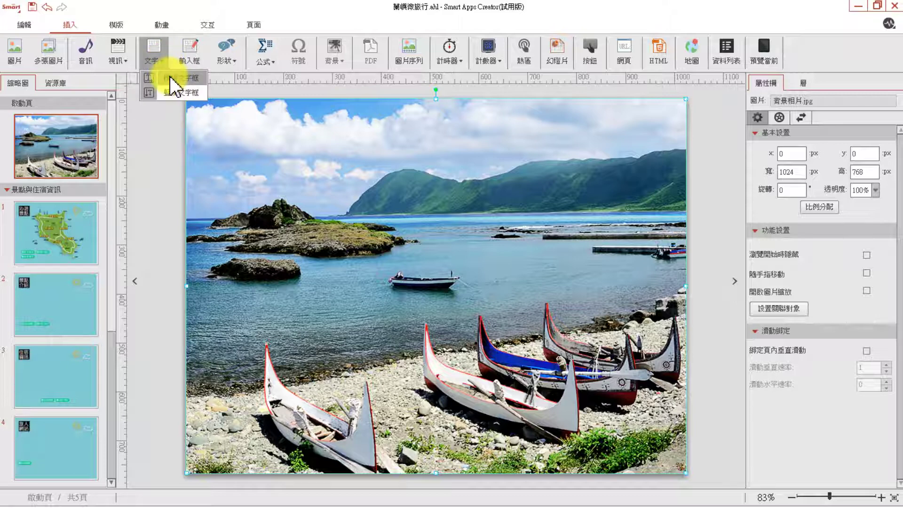
click(179, 78)
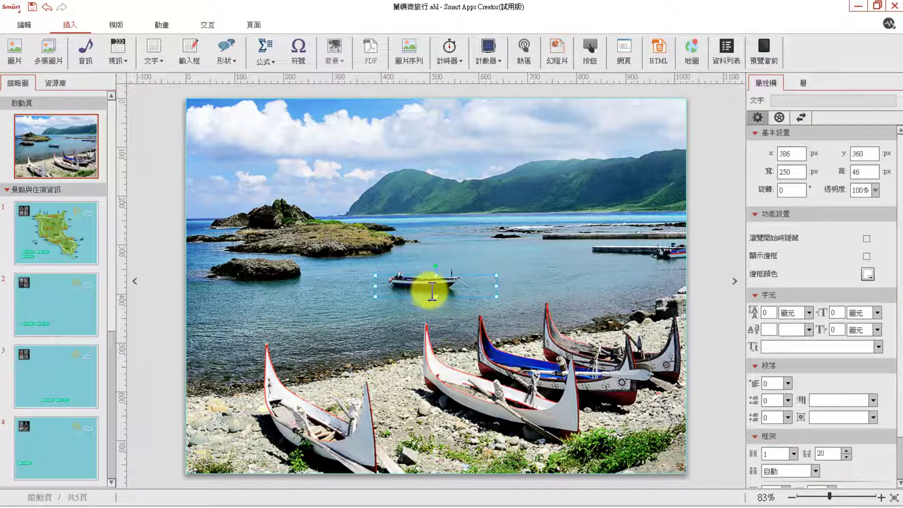
click(412, 274)
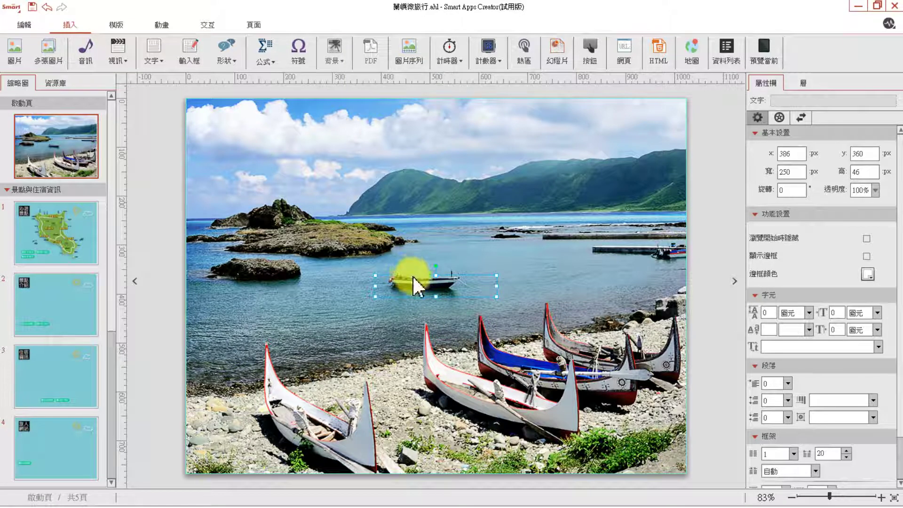
click(405, 286)
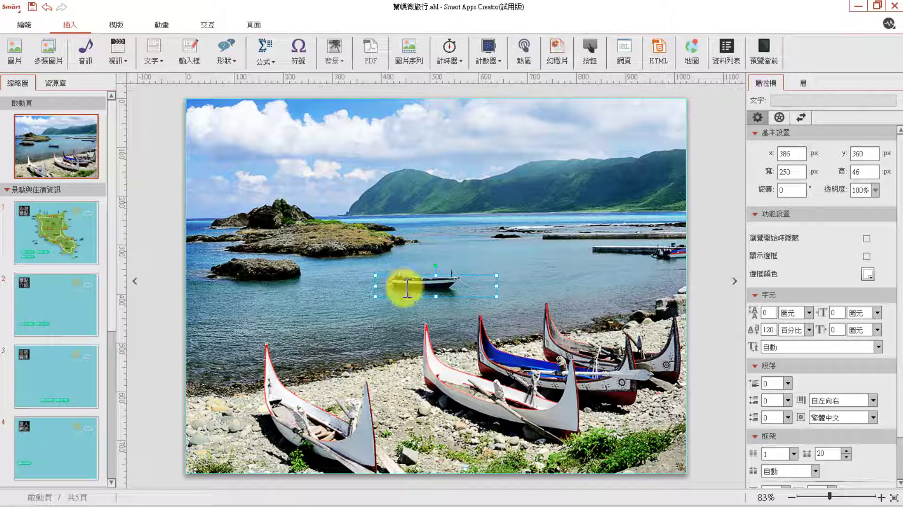
Enter the title 蘭嶼‧微履行 in the text box, taking the middle dot from the punctuation symbols
text(ㄐㄢˊ)
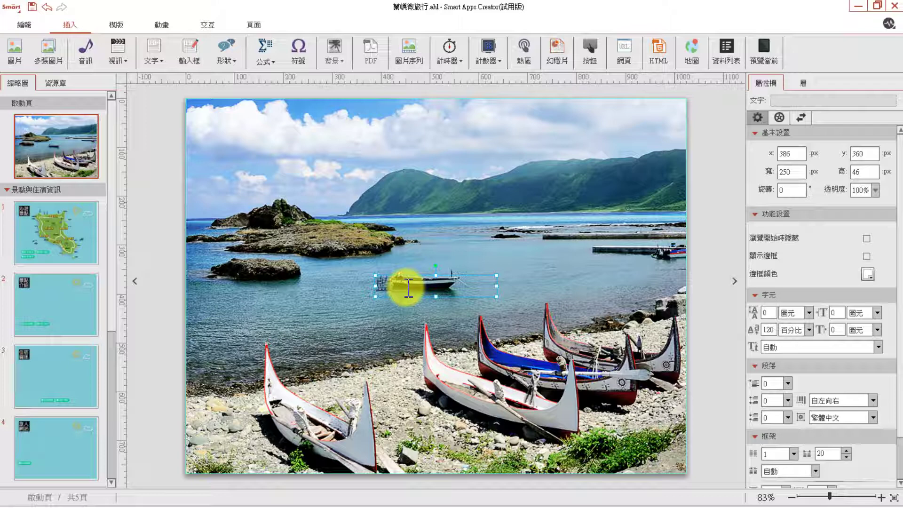
text(ㄩˇ)
key(ctrl+alt+comma)
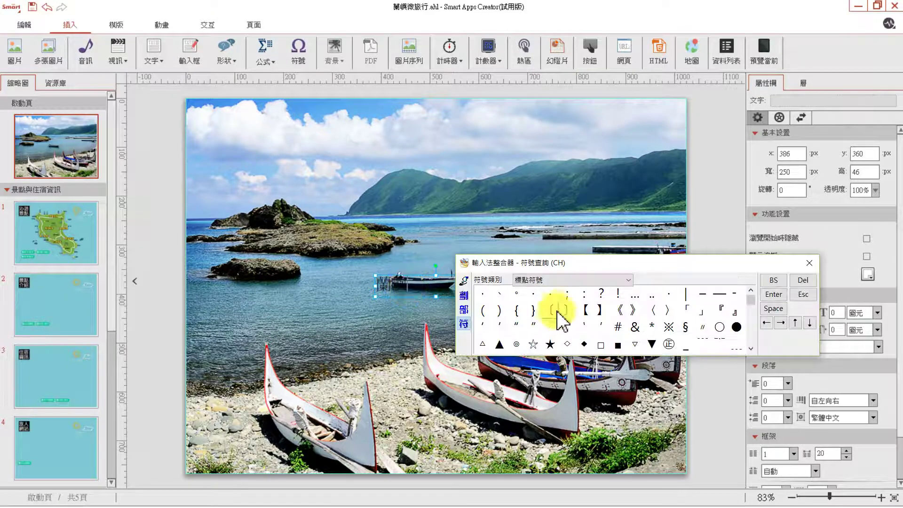
click(668, 295)
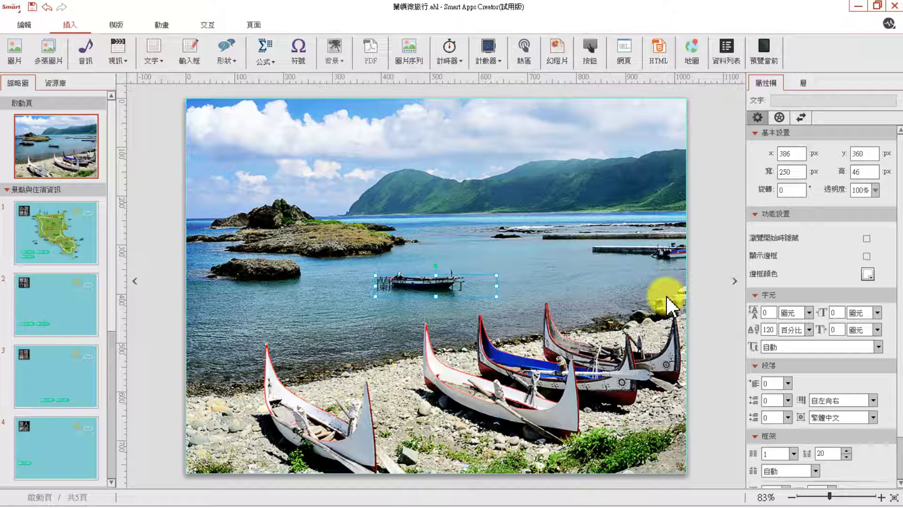
key(Down)
key(Down)
key(Down)
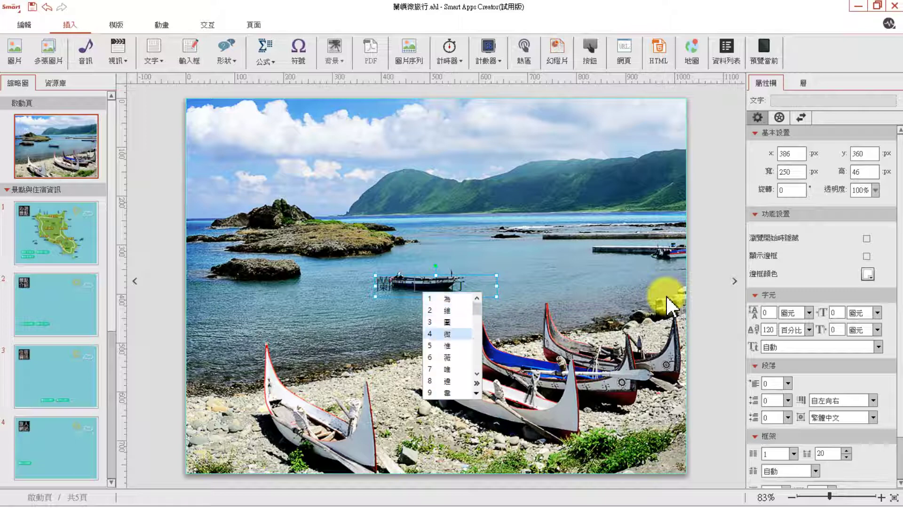
key(Return)
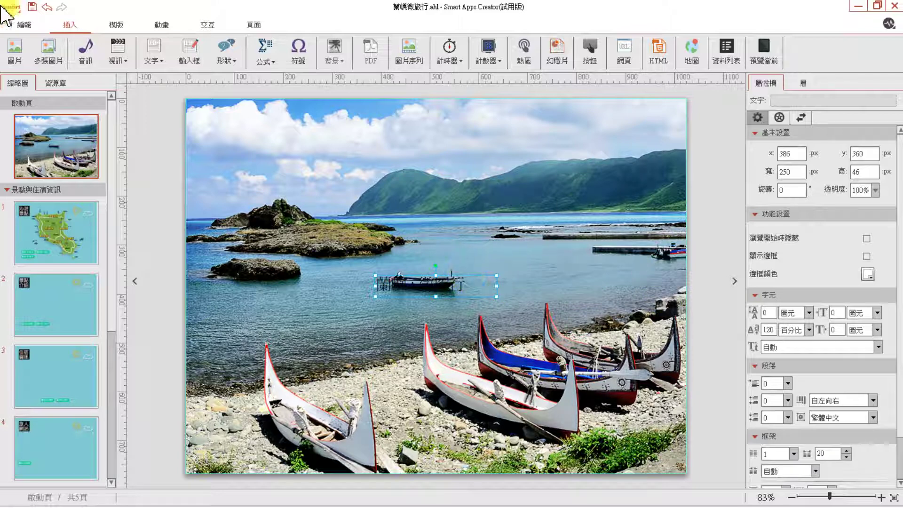
Set the font of the whole title text to 微軟正黑體
click(21, 25)
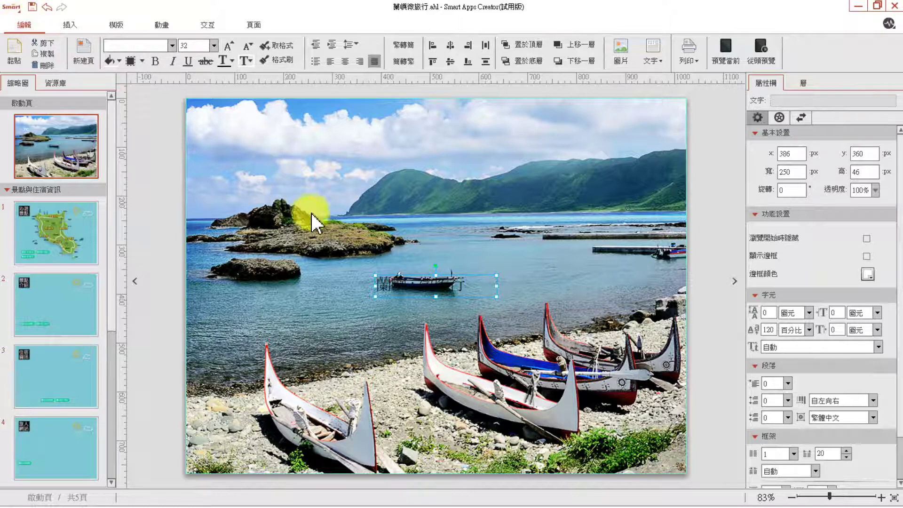
drag(469, 284, 375, 281)
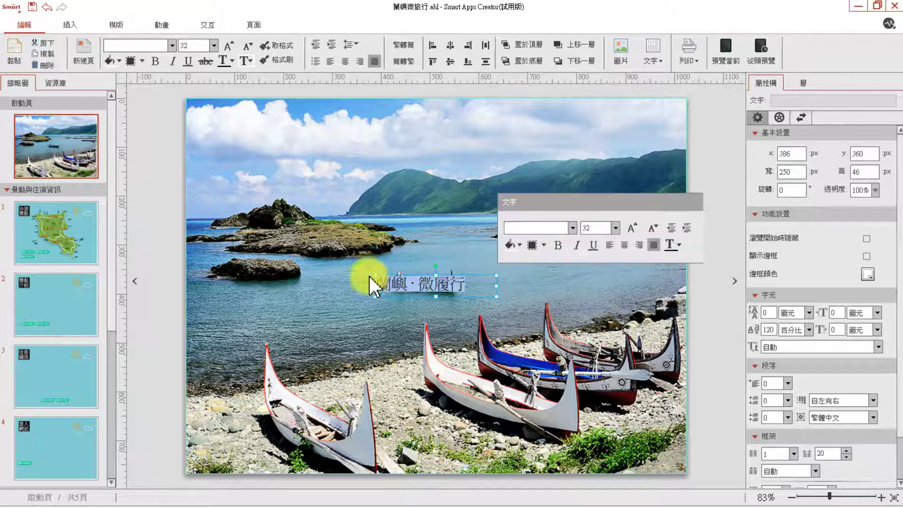
click(567, 228)
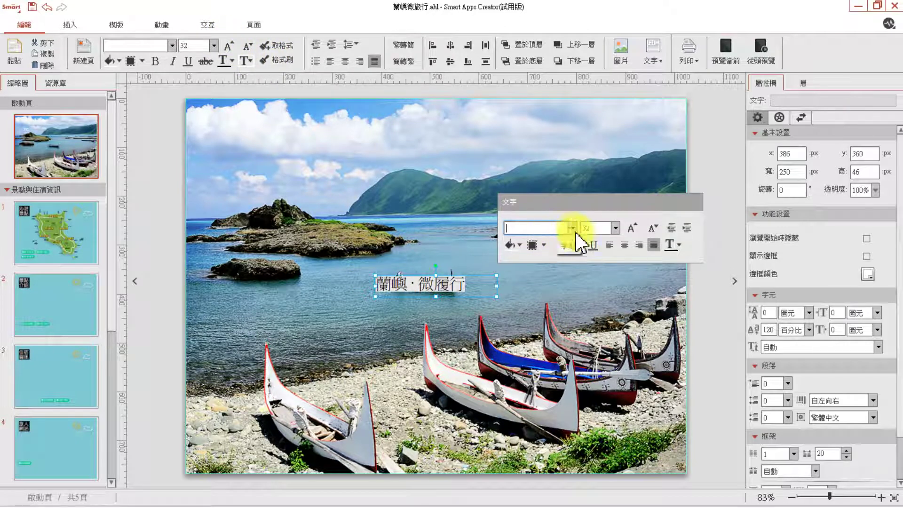
click(173, 45)
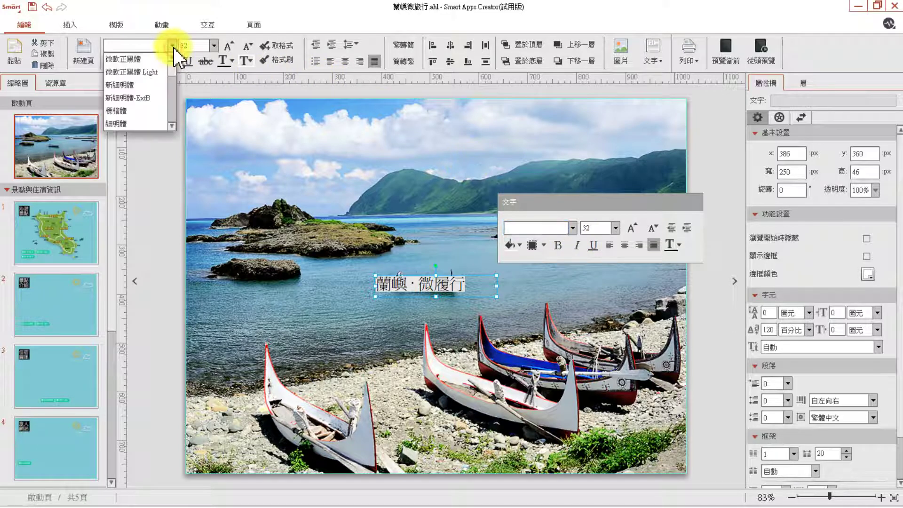
scroll(179, 102, down, 5)
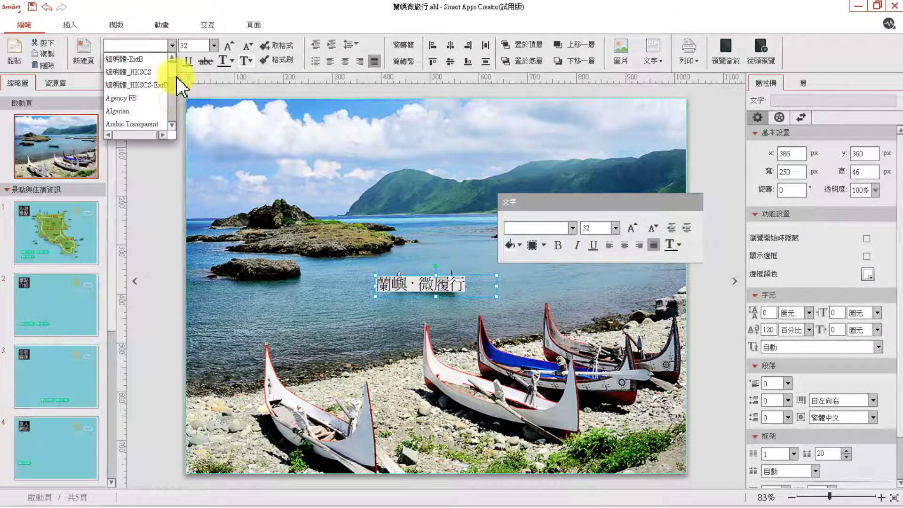
scroll(174, 89, up, 10)
scroll(141, 93, down, 2)
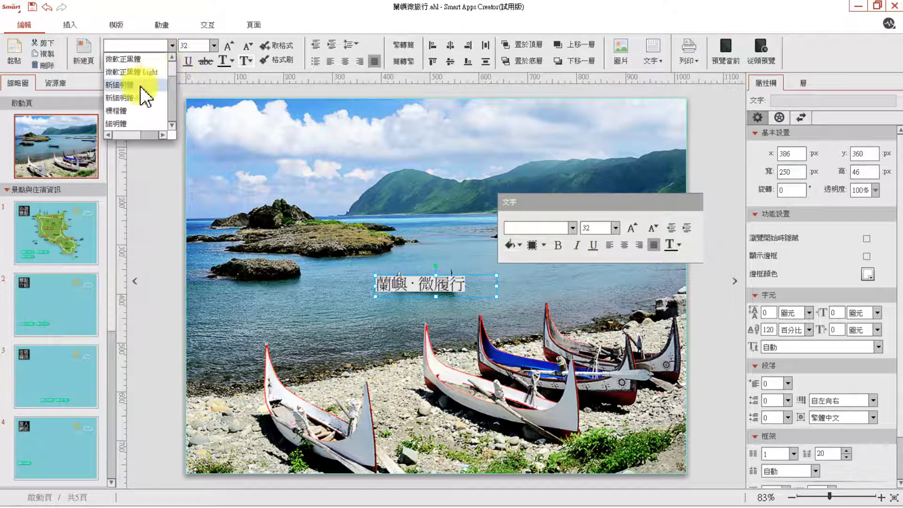
scroll(149, 102, up, 2)
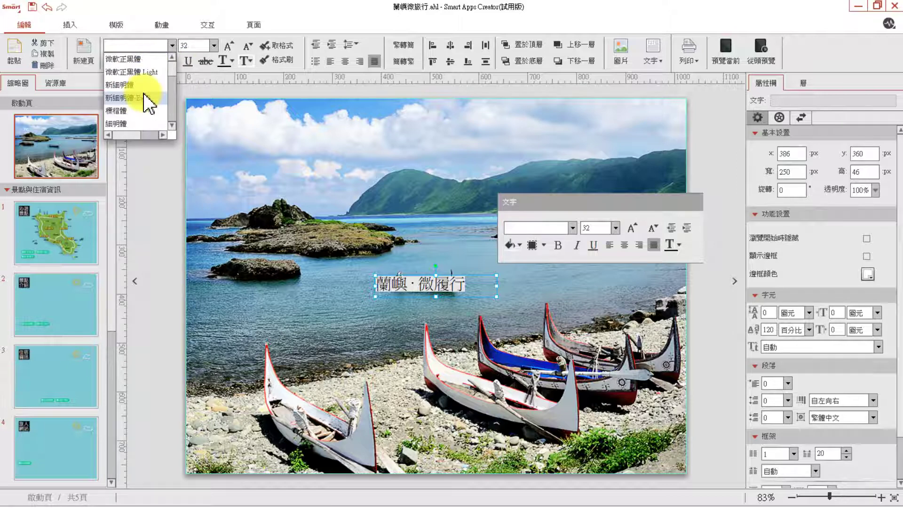
click(141, 59)
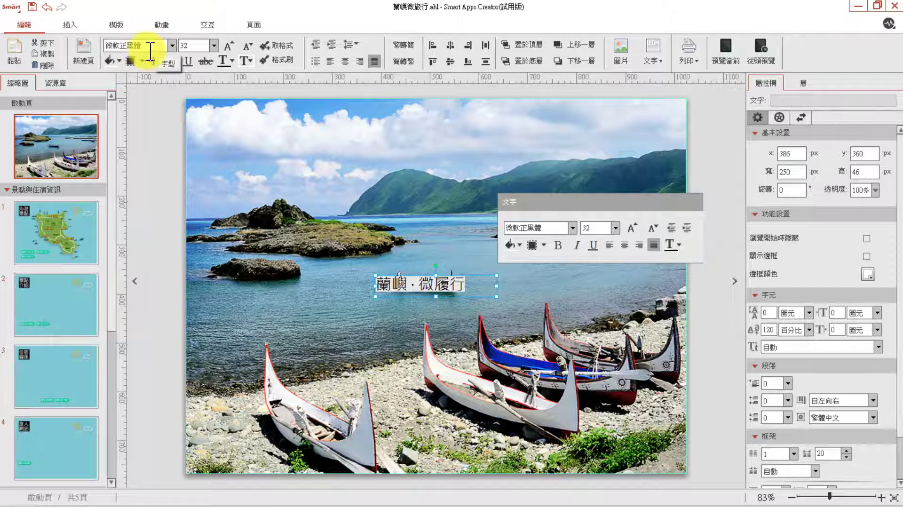
Set the title's font size to 44 and enlarge its text box to about 465 × 86 px
click(214, 45)
click(192, 99)
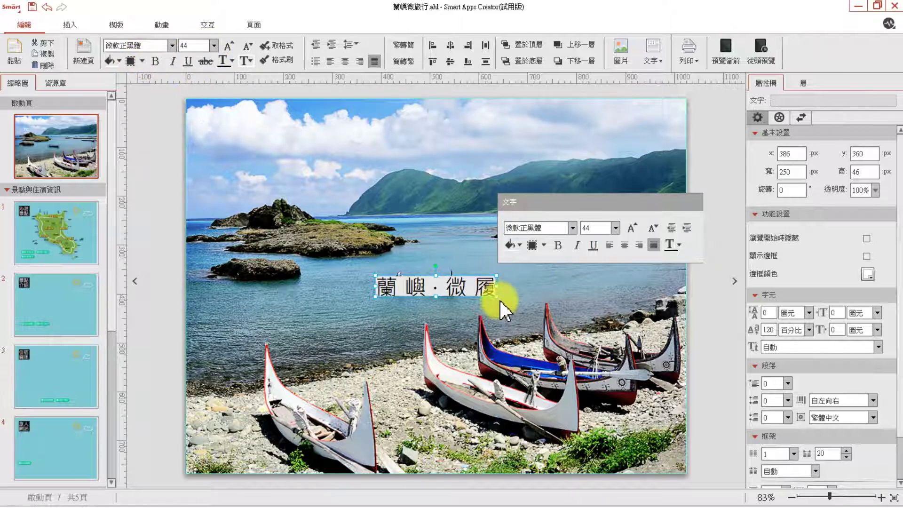
drag(498, 298, 550, 312)
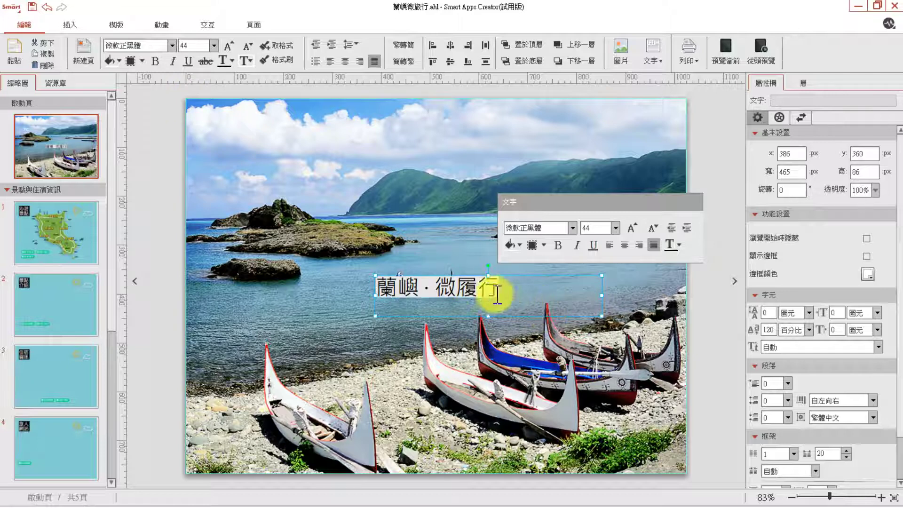
Replace the character 履 in the title with 旅 so it reads 蘭嶼‧微旅行
click(471, 290)
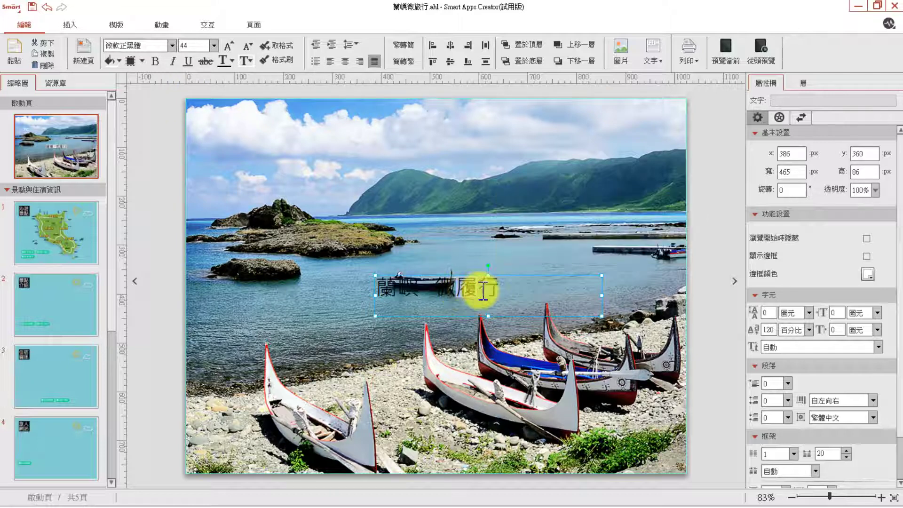
text(口)
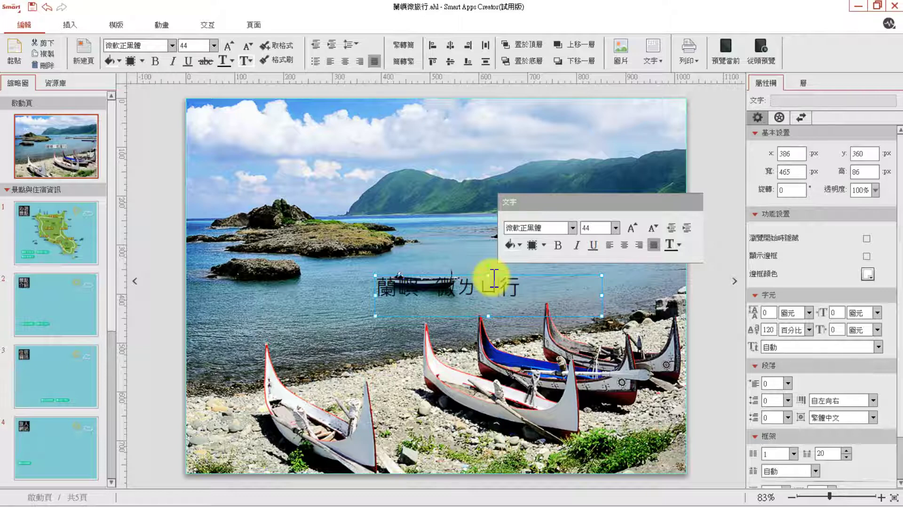
text(3)
key(Down)
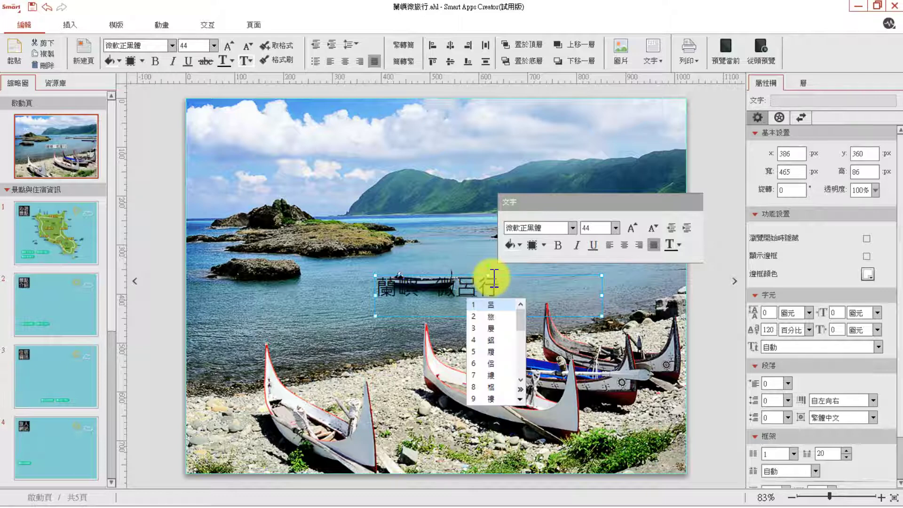
key(Down)
key(Return)
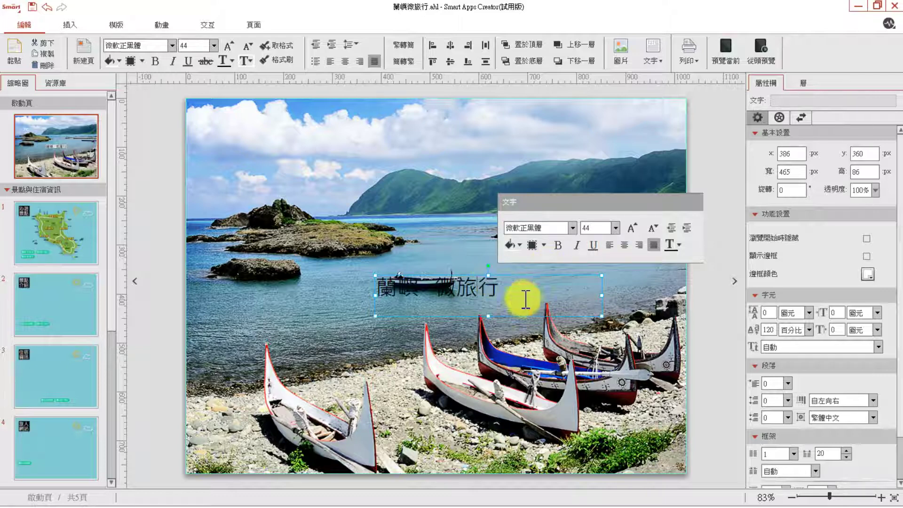
Set the font size of the whole title 蘭嶼‧微旅行 to 80
drag(515, 293, 377, 288)
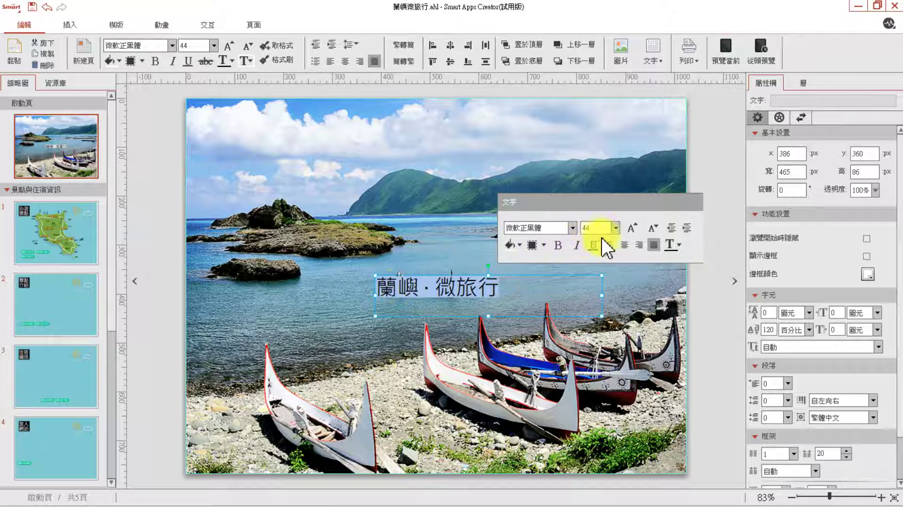
click(615, 227)
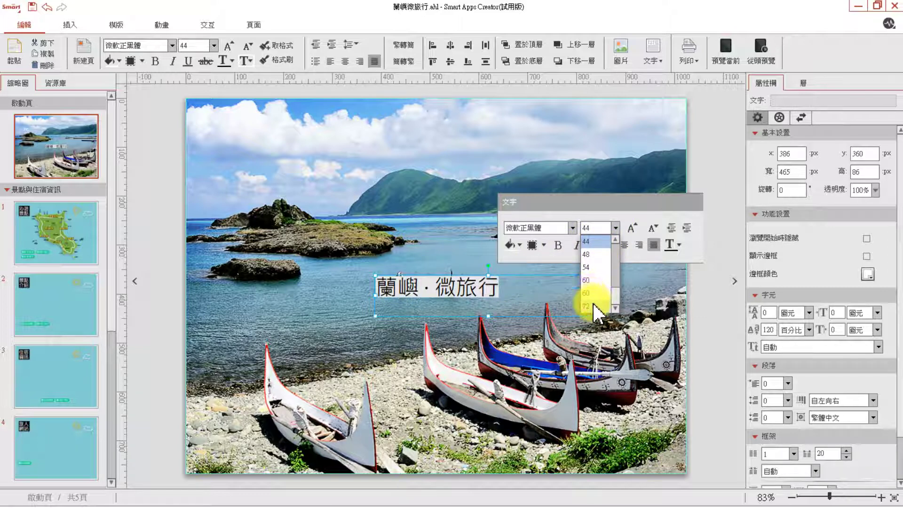
click(590, 304)
click(615, 228)
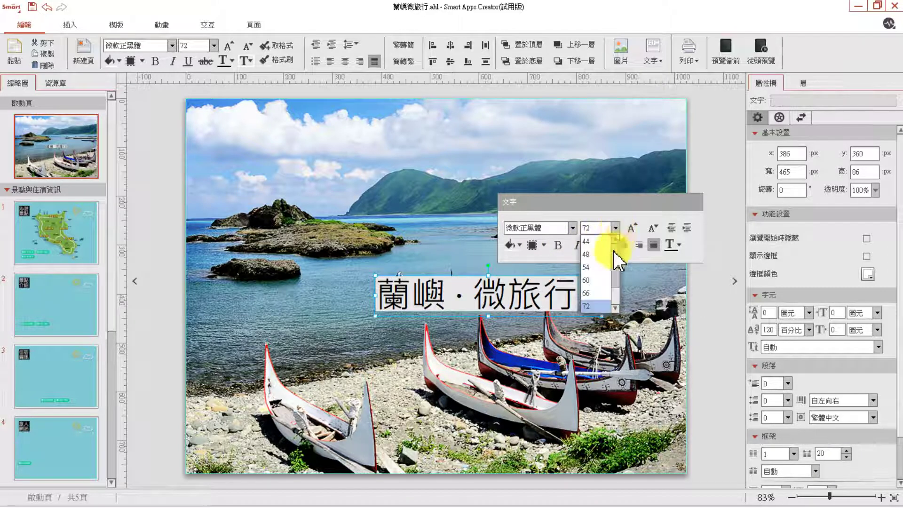
click(596, 227)
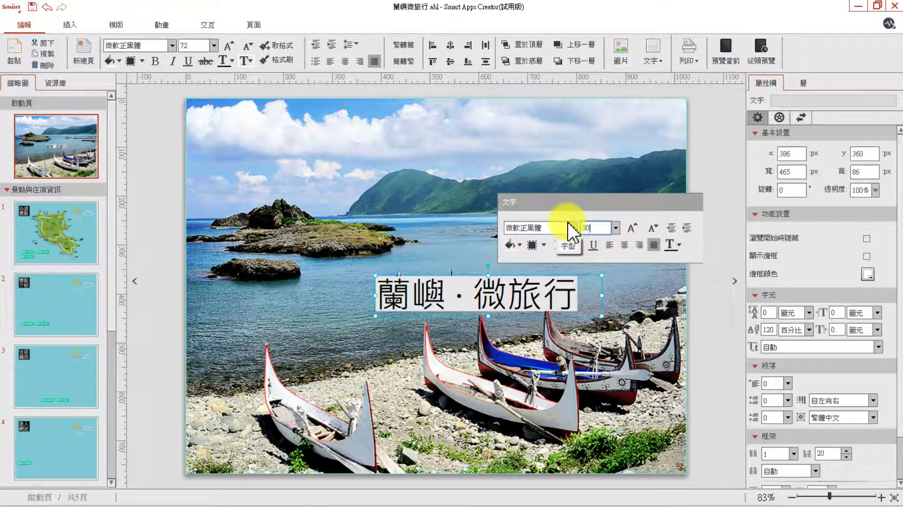
key(Return)
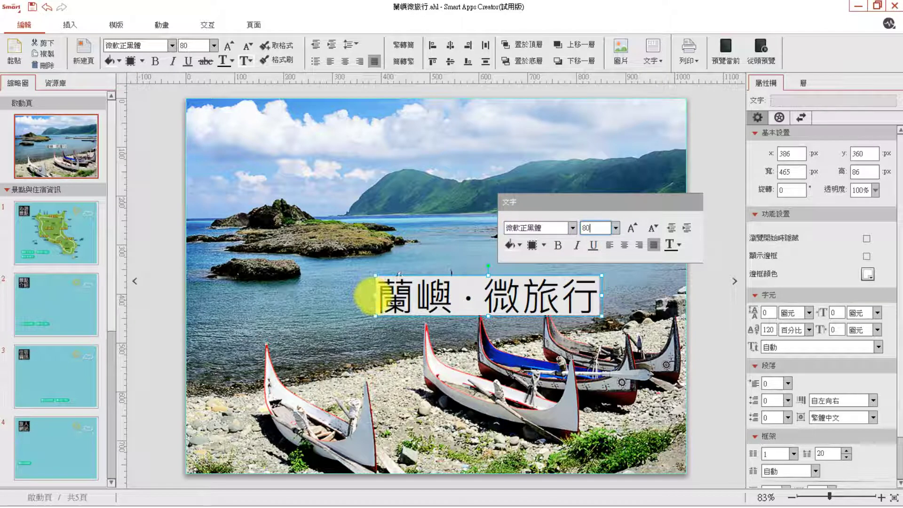
Widen the title's text box to about 1022 px across the page and shift the title text toward the box's right end
drag(375, 295, 184, 298)
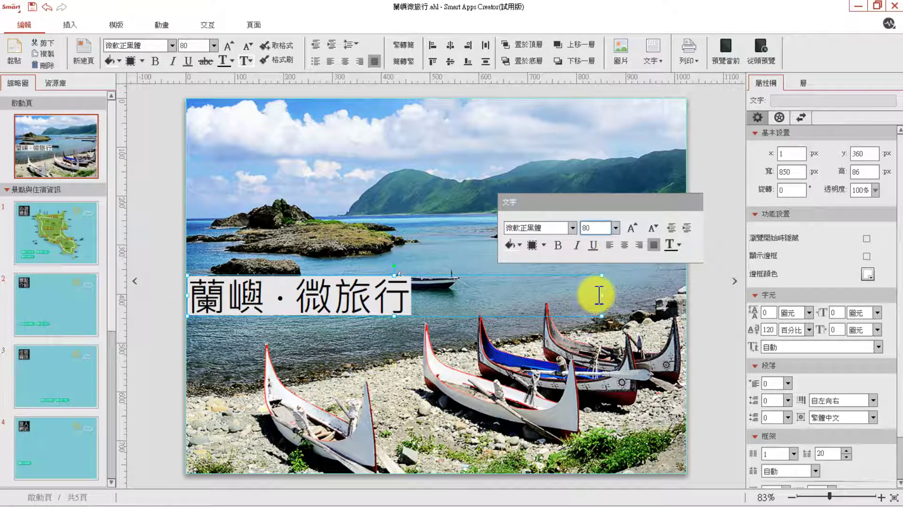
drag(602, 295, 684, 295)
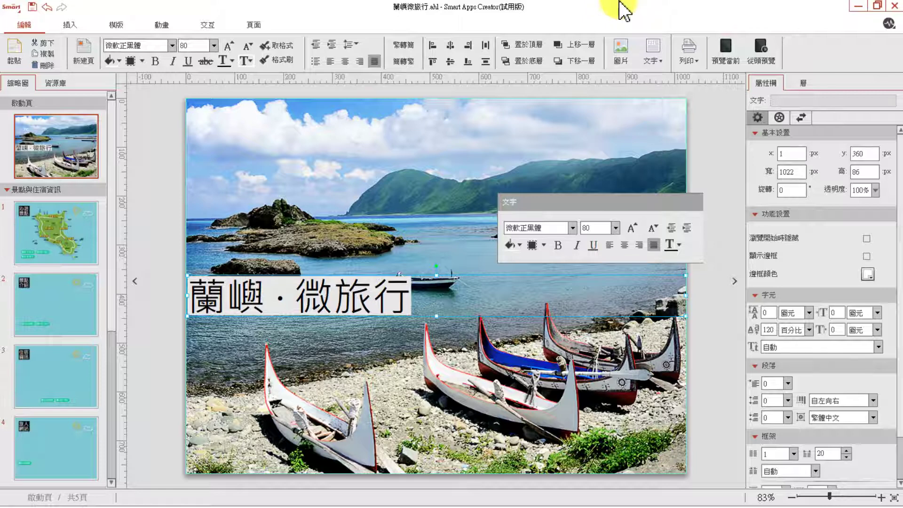
click(196, 296)
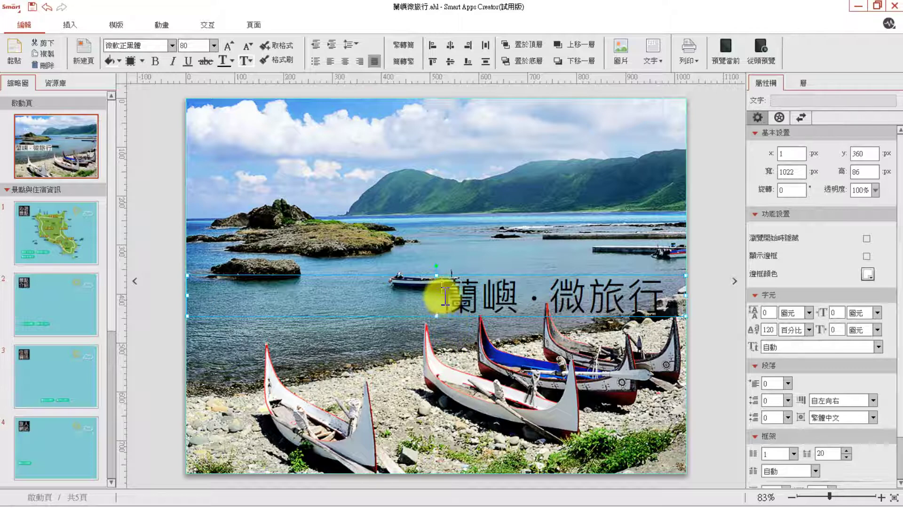
Change the text color of the whole title to white
drag(444, 296, 661, 296)
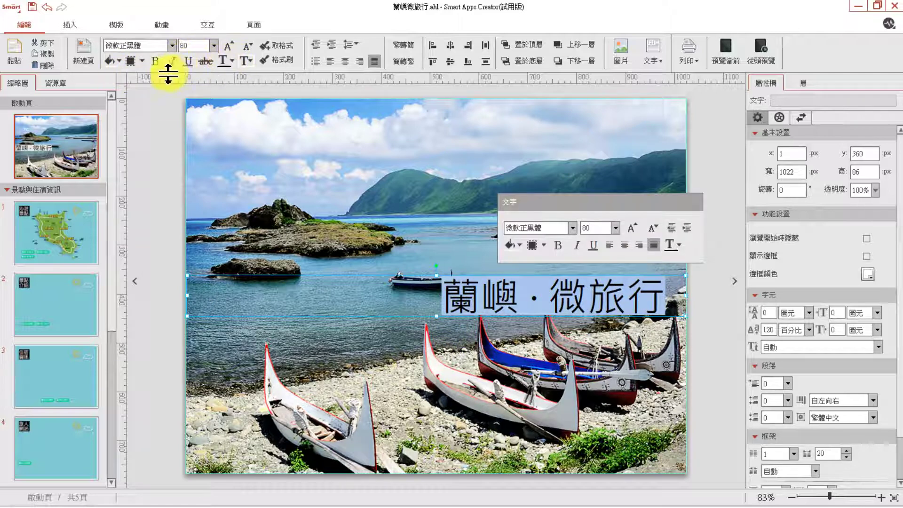
click(232, 62)
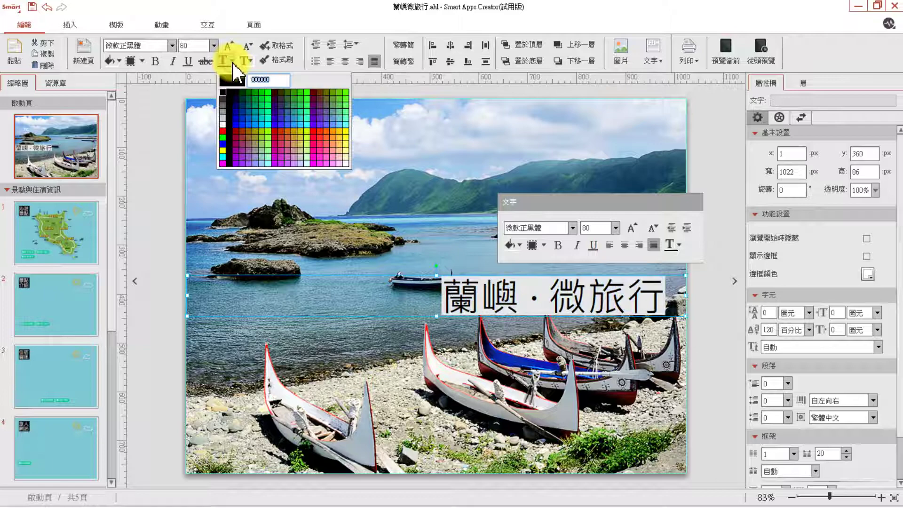
click(221, 122)
click(159, 188)
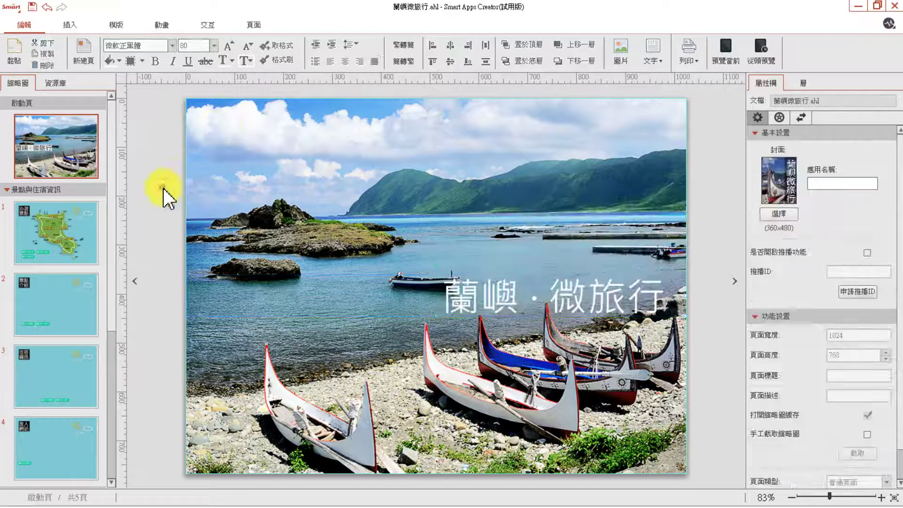
click(454, 294)
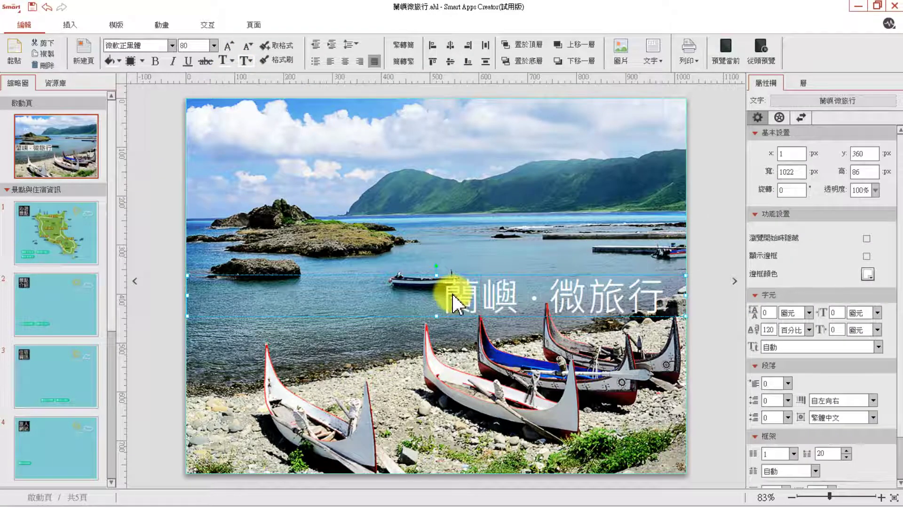
click(712, 346)
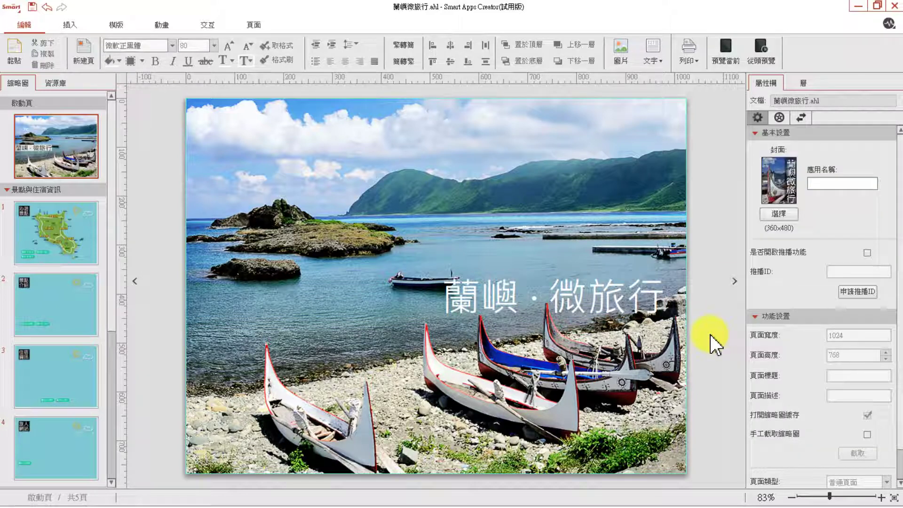
click(649, 301)
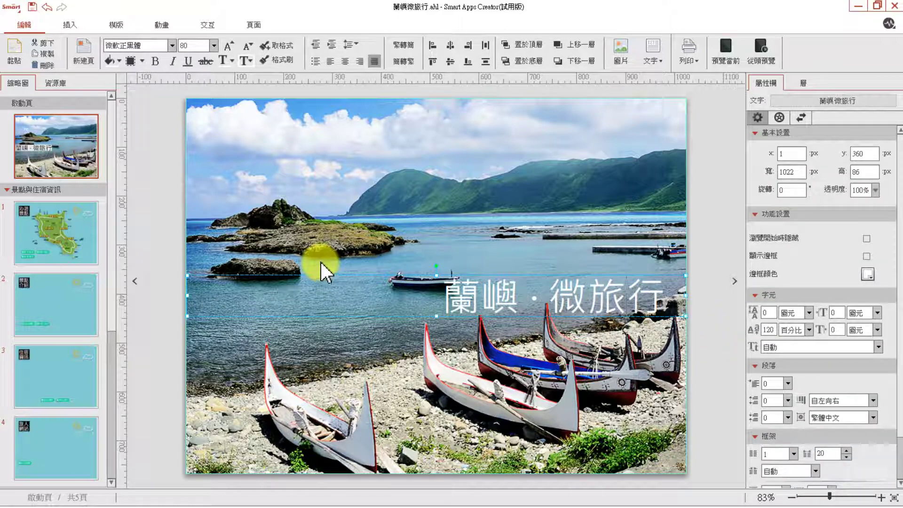
click(163, 132)
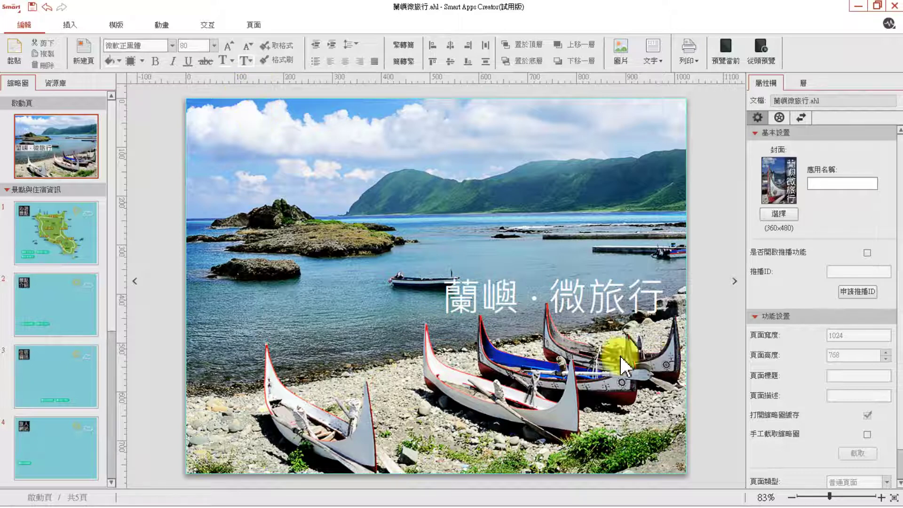
Raise the background opacity of the title's text box to about 47%
click(562, 307)
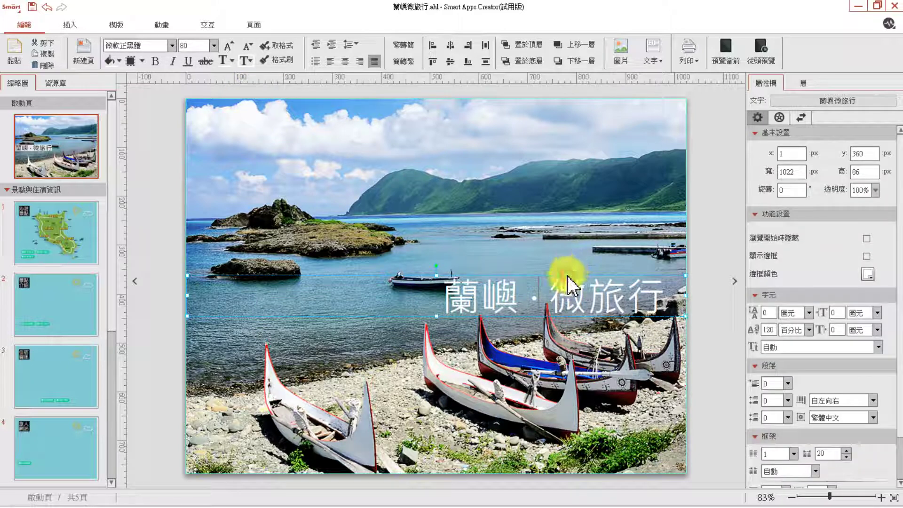
click(252, 61)
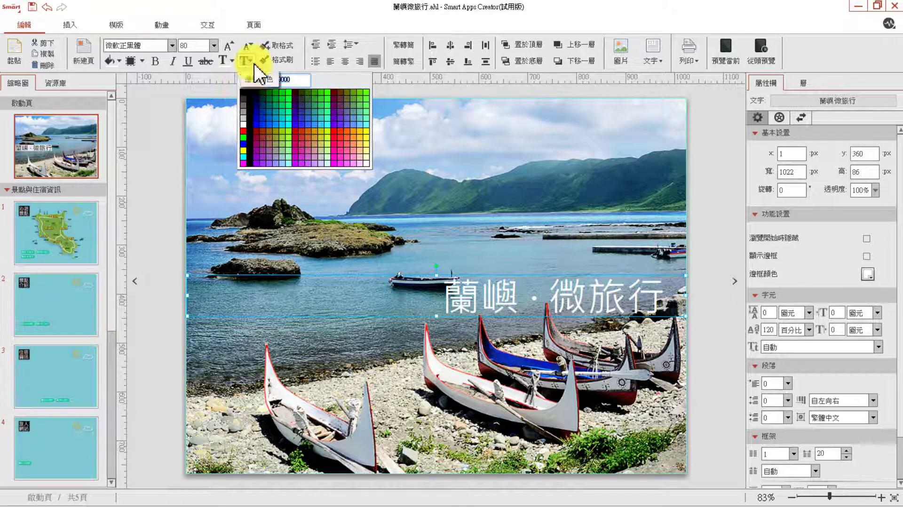
click(136, 62)
click(133, 61)
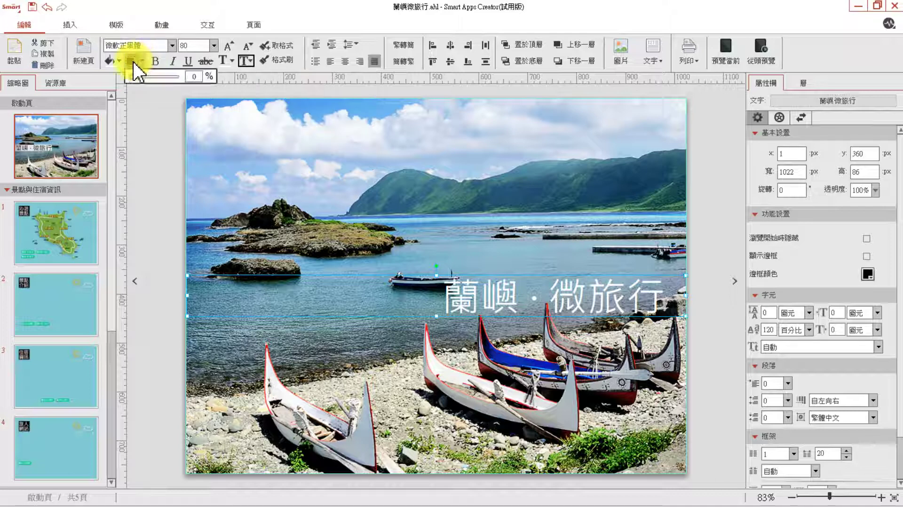
drag(139, 78, 154, 77)
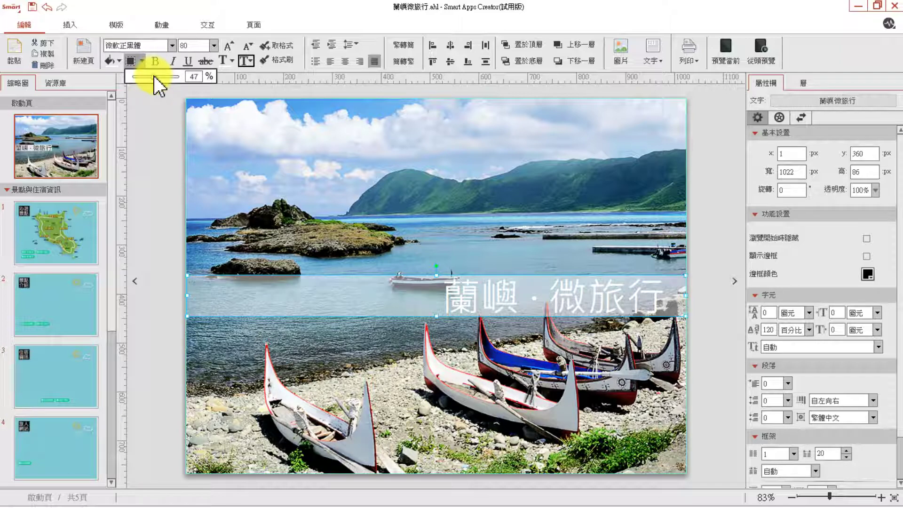
Try purple (9900FF) and white as background colors for the title's text box
click(120, 62)
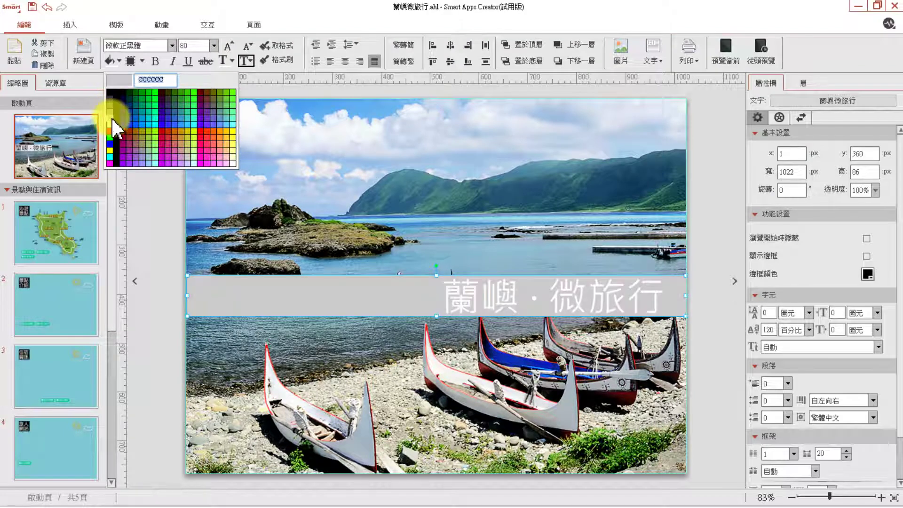
click(123, 164)
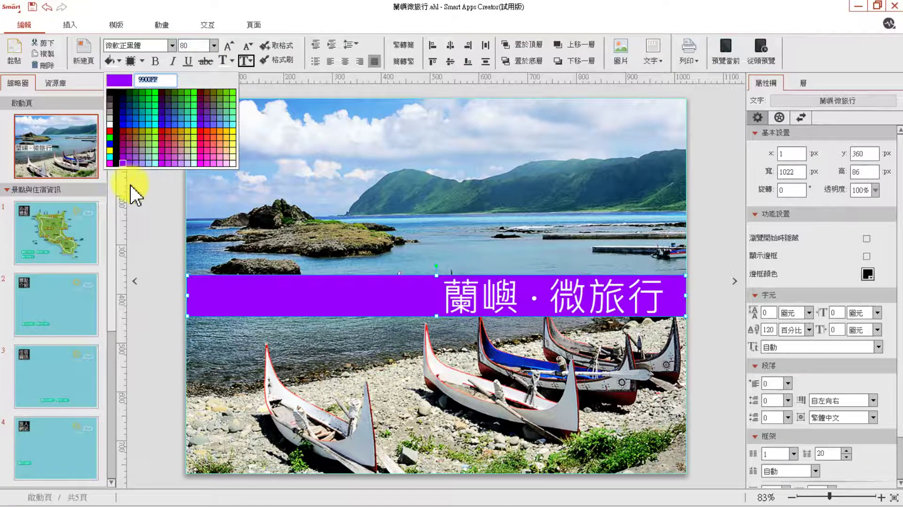
click(149, 194)
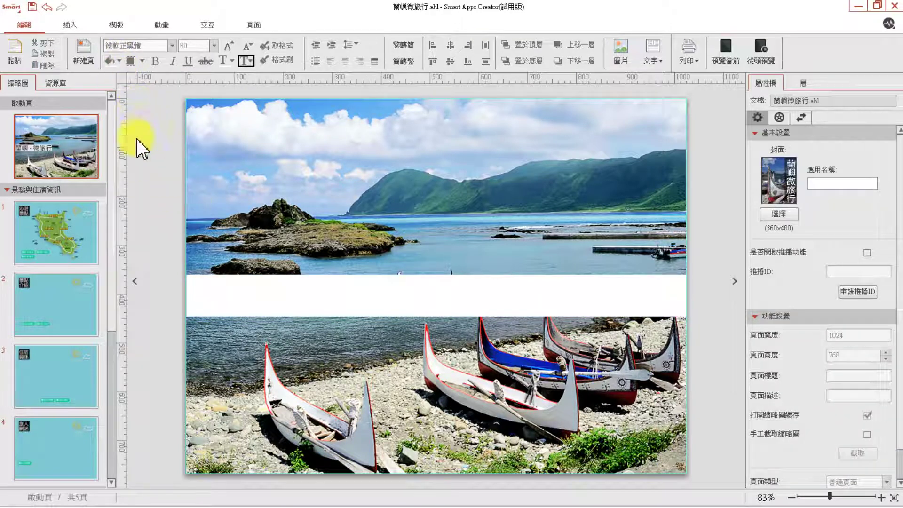
Change the background color of the title's text box to medium gray
click(619, 297)
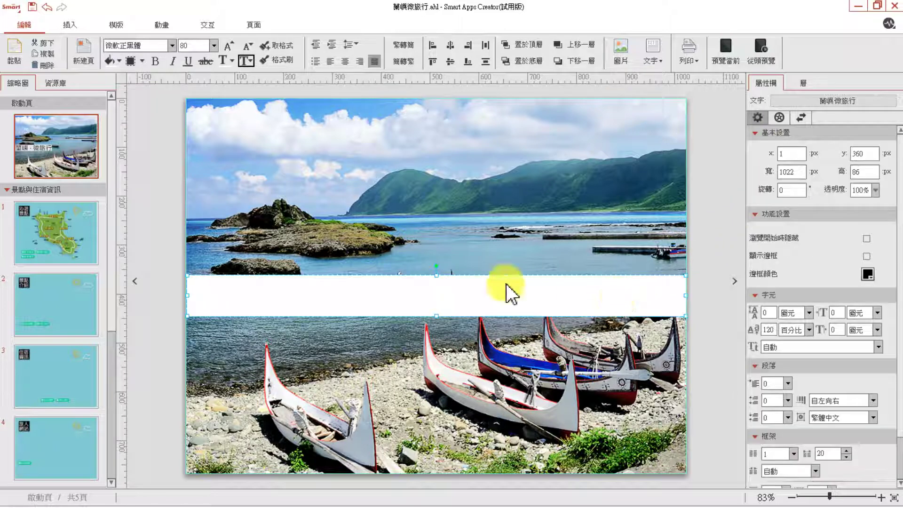
click(348, 272)
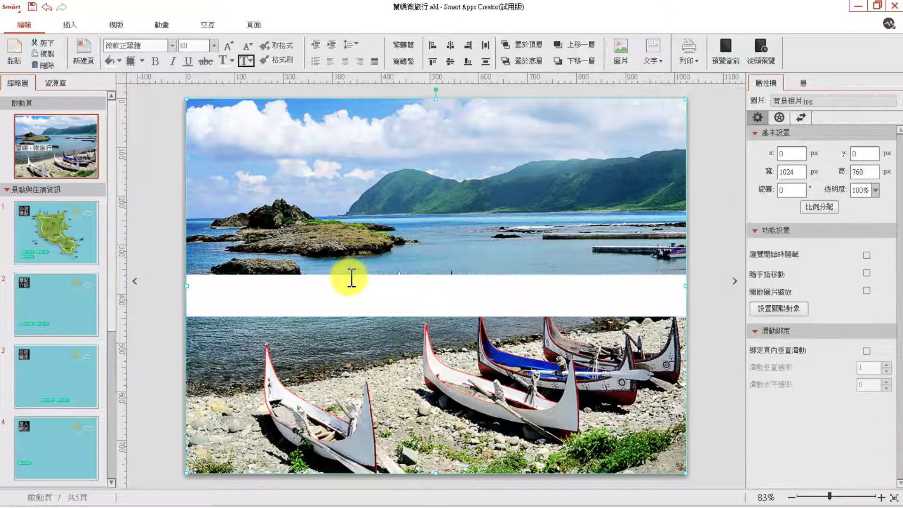
click(352, 282)
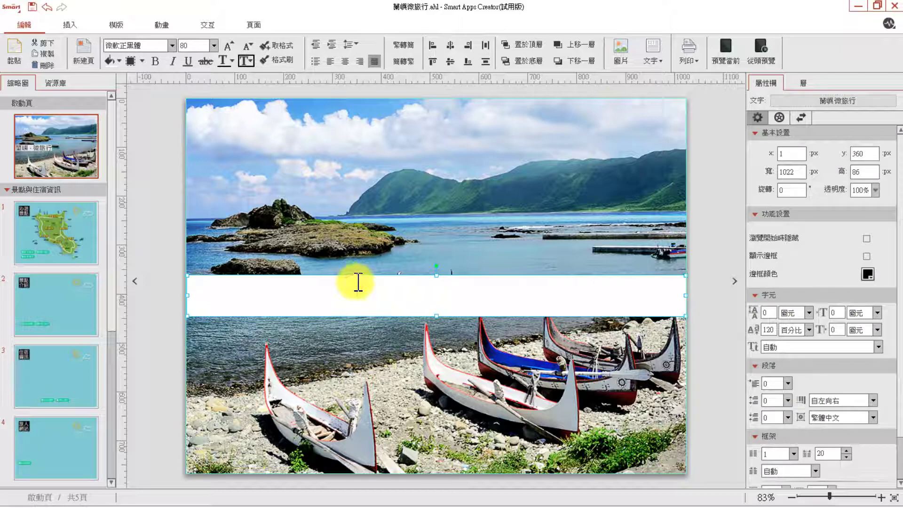
click(120, 60)
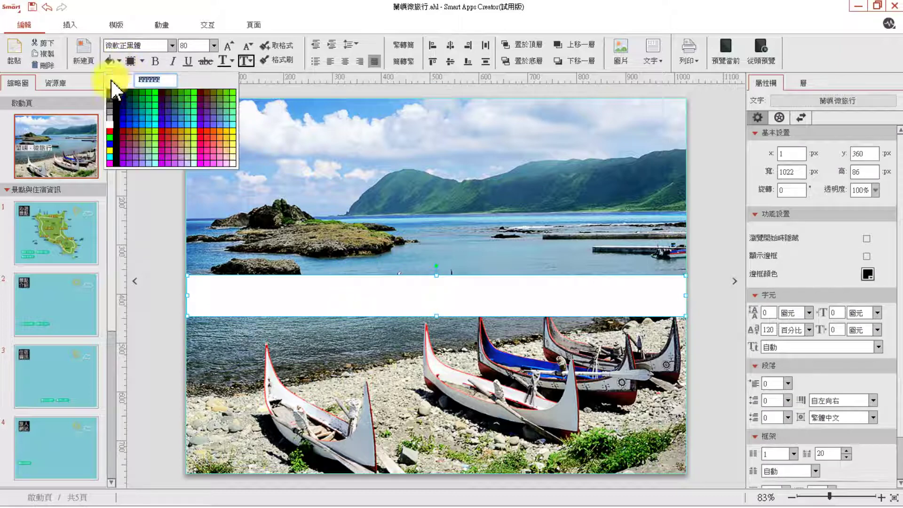
click(113, 118)
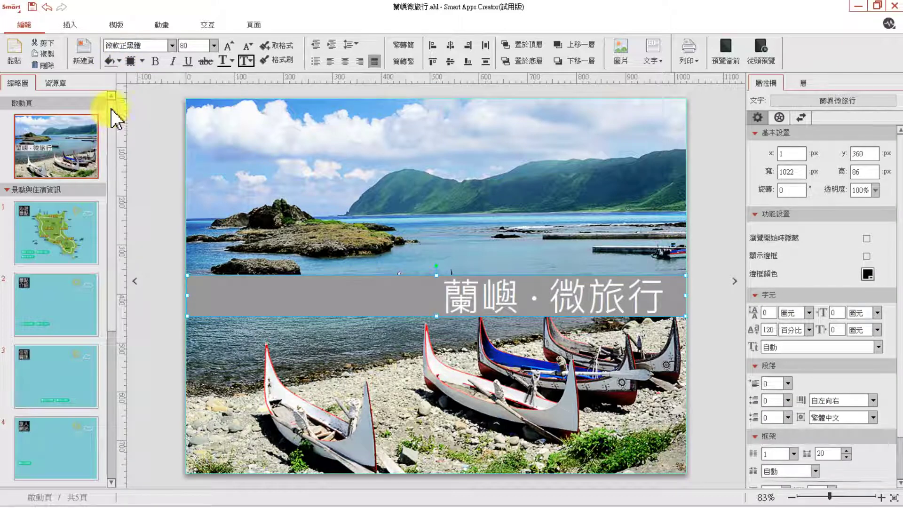
Set the background opacity of the title's text box to 56% and deselect the box
click(141, 66)
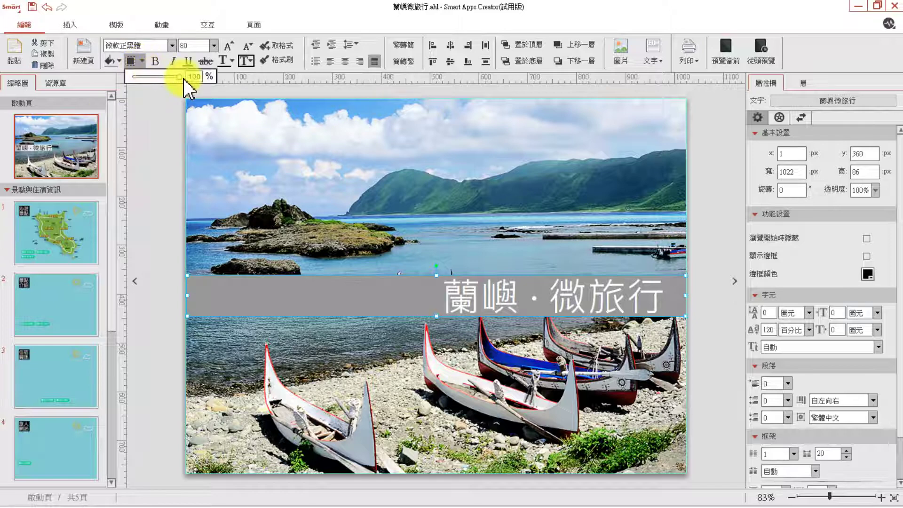
mouse_move(169, 78)
mouse_down()
mouse_move(138, 79)
mouse_move(159, 80)
mouse_up()
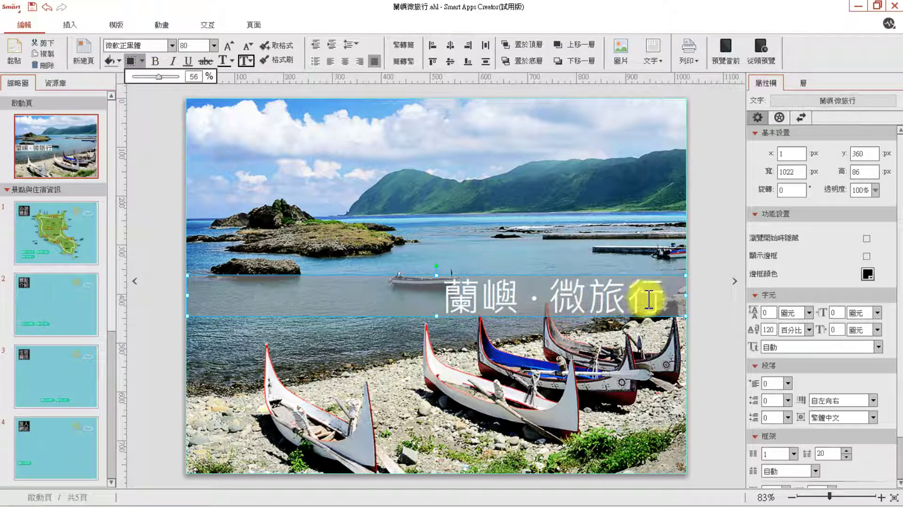
click(712, 265)
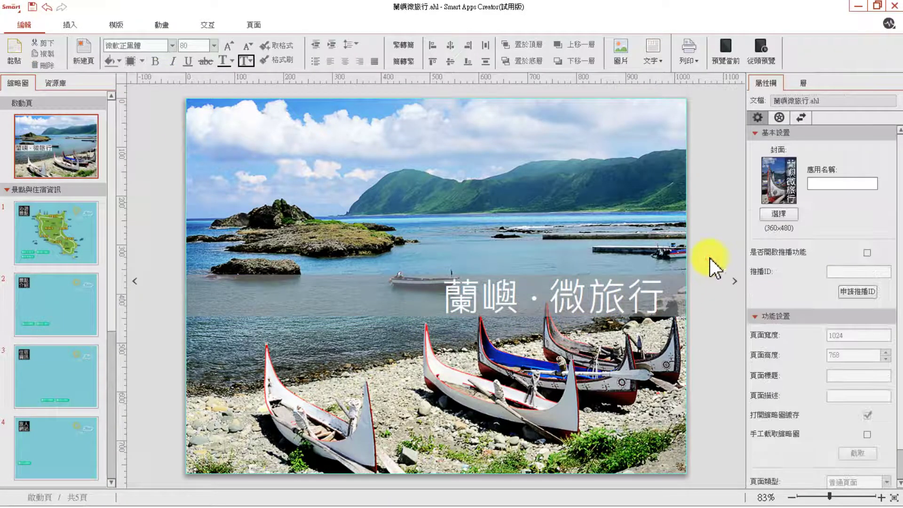
click(260, 293)
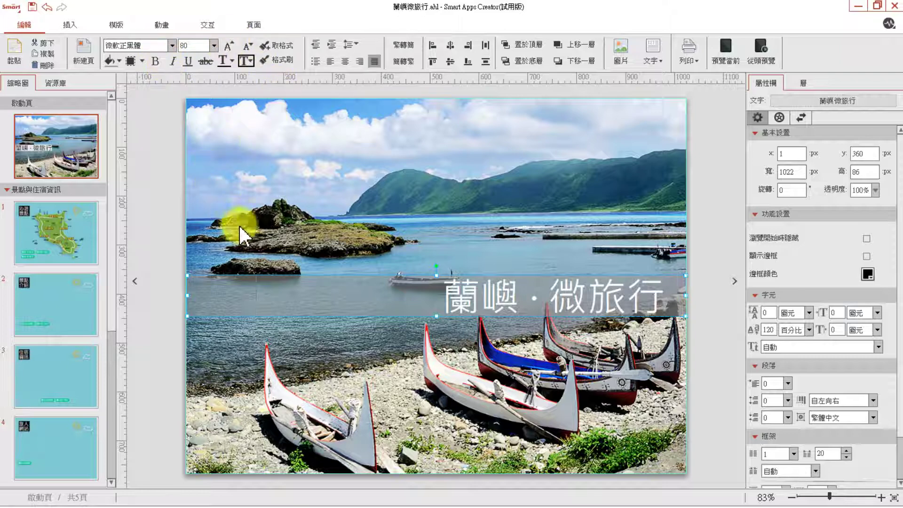
click(718, 230)
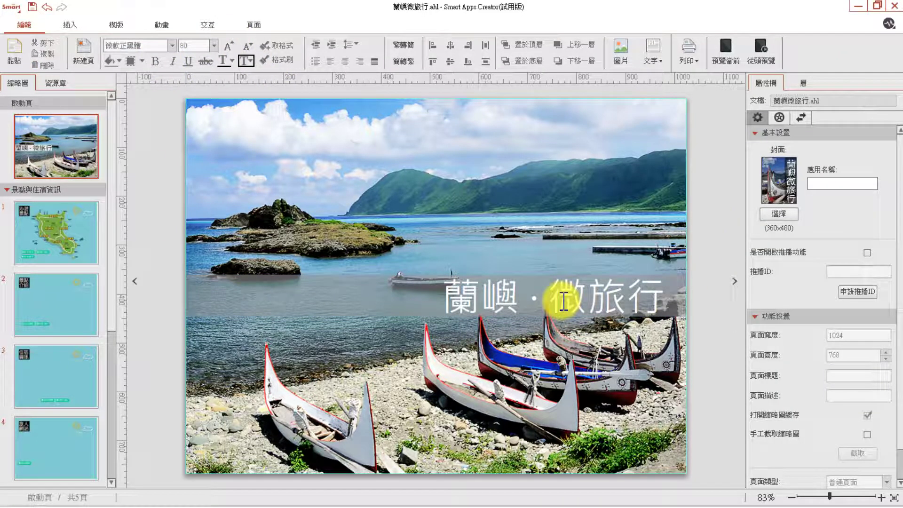